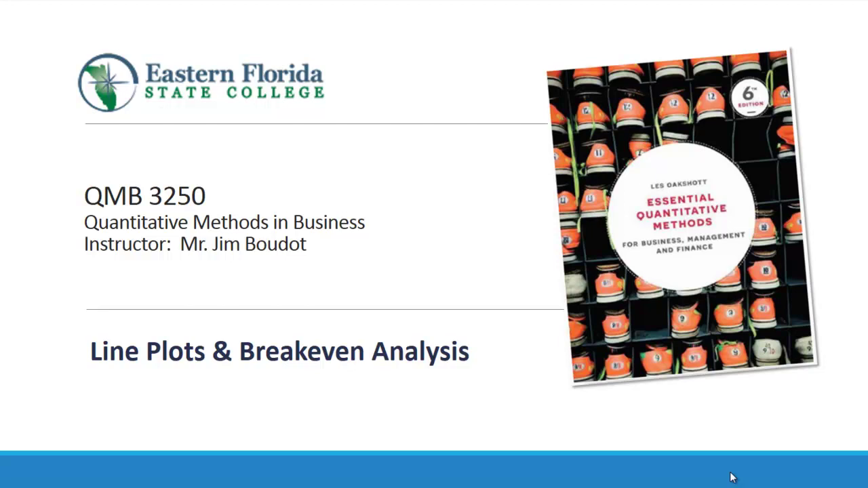
Step: Advance from the course title slide to the EFS Corp beach-ball cost and revenue slide
{"action": "left_click", "coordinate": [732, 478]}
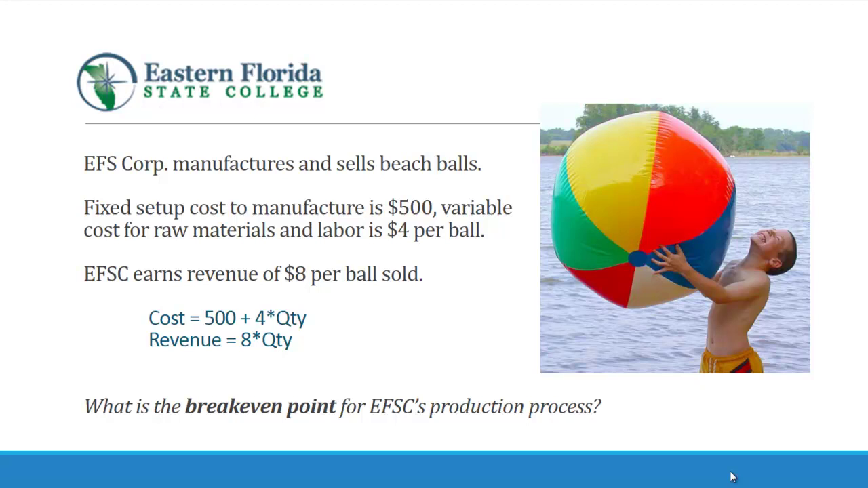
Step: Advance past the beach-ball problem to the breakeven definition slide
{"action": "key", "text": "Right"}
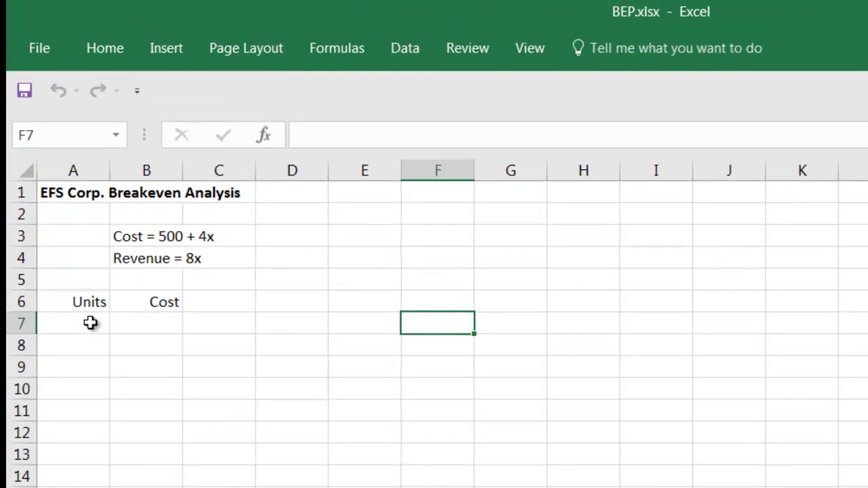
Step: Enter the Units values 0, 100, 200, 300, 400 and 500 into A7 through A12
{"action": "left_click", "coordinate": [91, 324]}
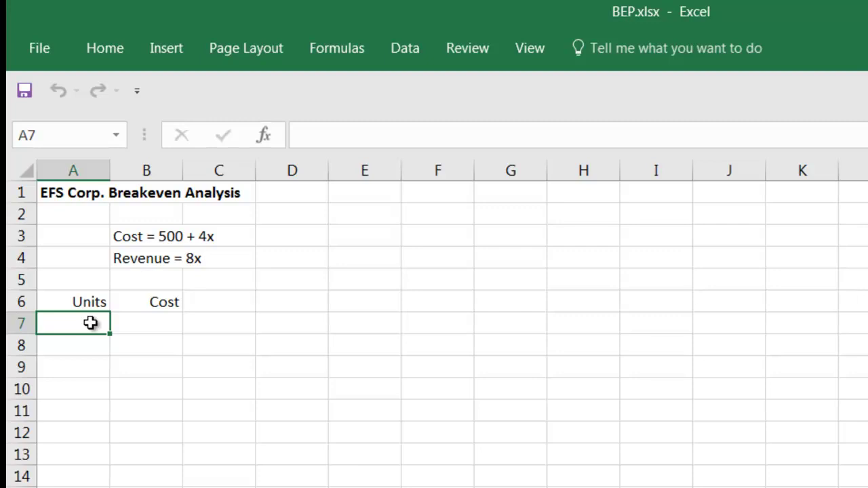
{"action": "double_click", "coordinate": [90, 324]}
{"action": "type", "text": "0"}
{"action": "key", "text": "Return"}
{"action": "type", "text": "100"}
{"action": "key", "text": "Return"}
{"action": "type", "text": "200"}
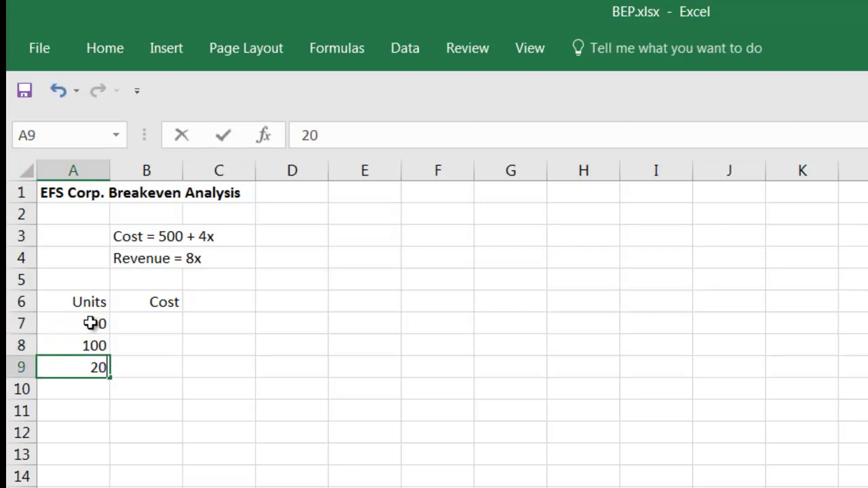
{"action": "key", "text": "Return"}
{"action": "type", "text": "300"}
{"action": "key", "text": "Return"}
{"action": "type", "text": "400"}
{"action": "key", "text": "Return"}
{"action": "type", "text": "500"}
{"action": "key", "text": "Return"}
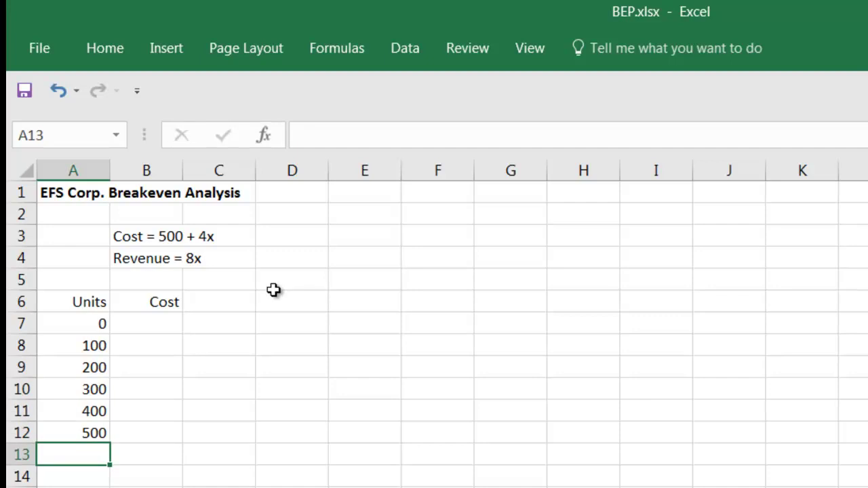
Step: Enter =500+4*A7 in B7 so the cost for zero units shows 500
{"action": "left_click", "coordinate": [160, 324]}
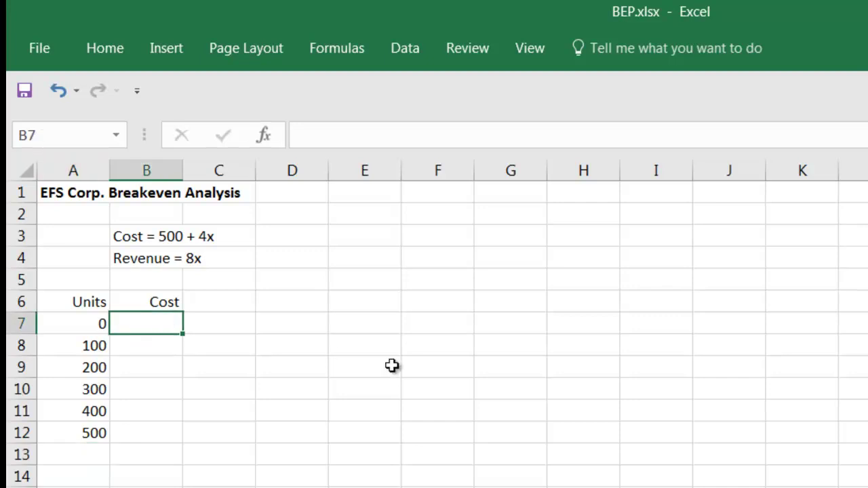
{"action": "type", "text": "=500"}
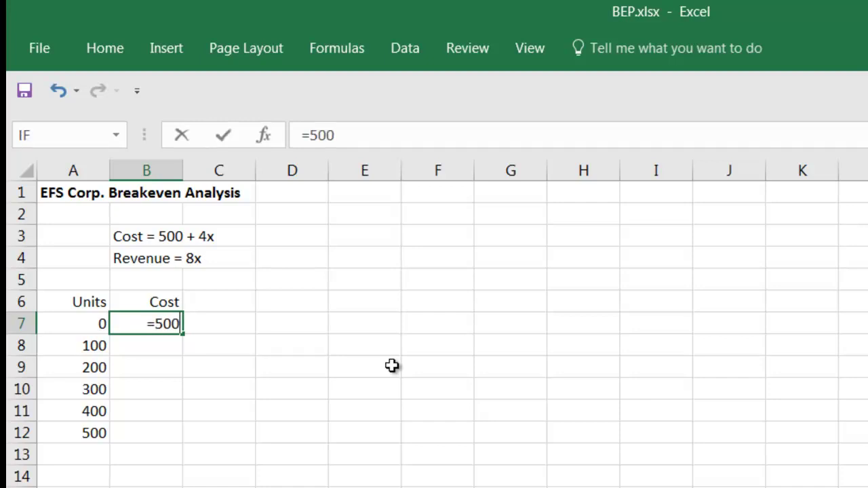
{"action": "type", "text": "+4"}
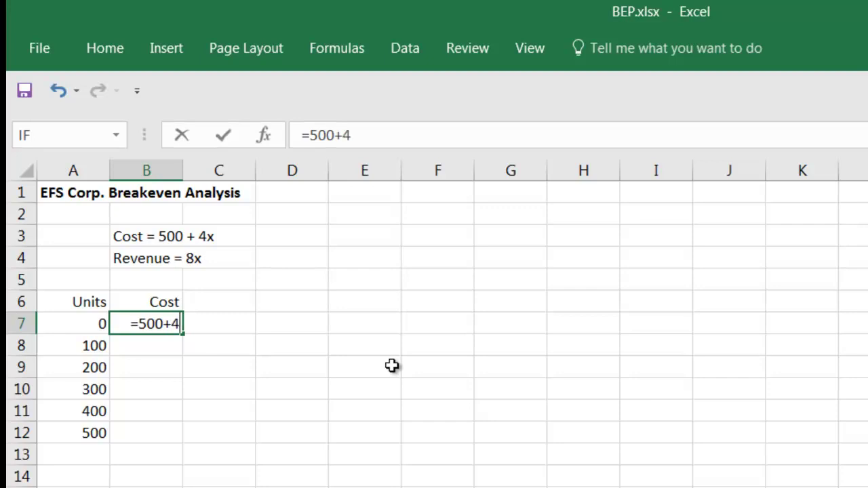
{"action": "type", "text": "*"}
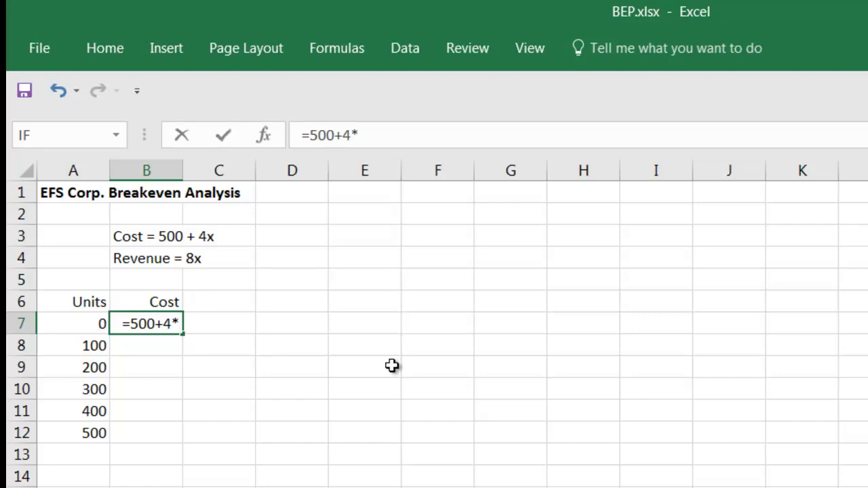
{"action": "type", "text": "a7"}
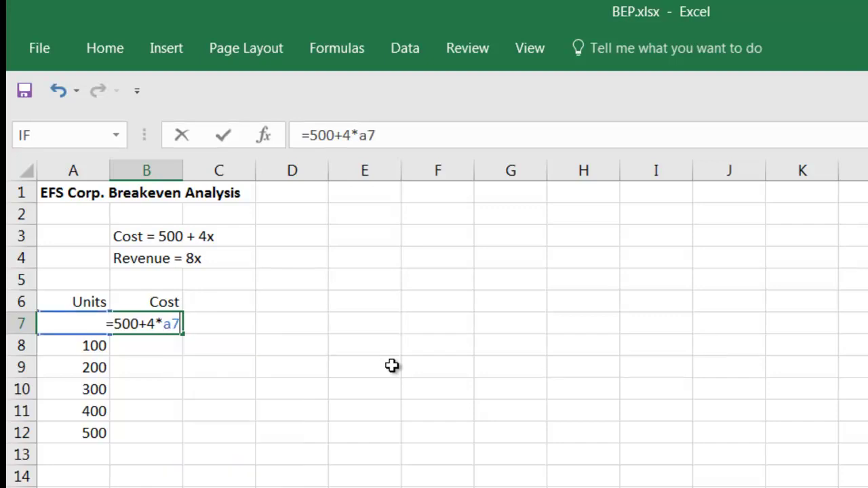
{"action": "key", "text": "Return"}
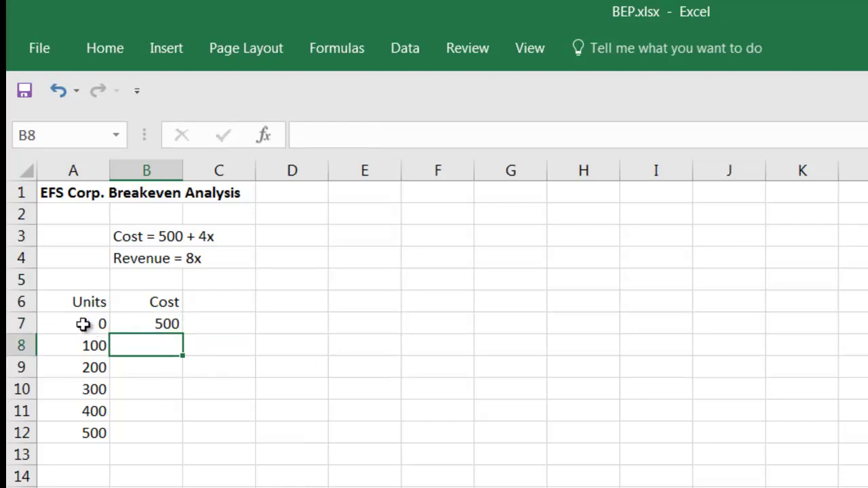
Step: Copy the B7 cost formula into B8, giving a cost of 900
{"action": "left_click", "coordinate": [166, 324]}
{"action": "left_click", "coordinate": [166, 347]}
{"action": "left_click", "coordinate": [167, 325]}
{"action": "right_click", "coordinate": [164, 324]}
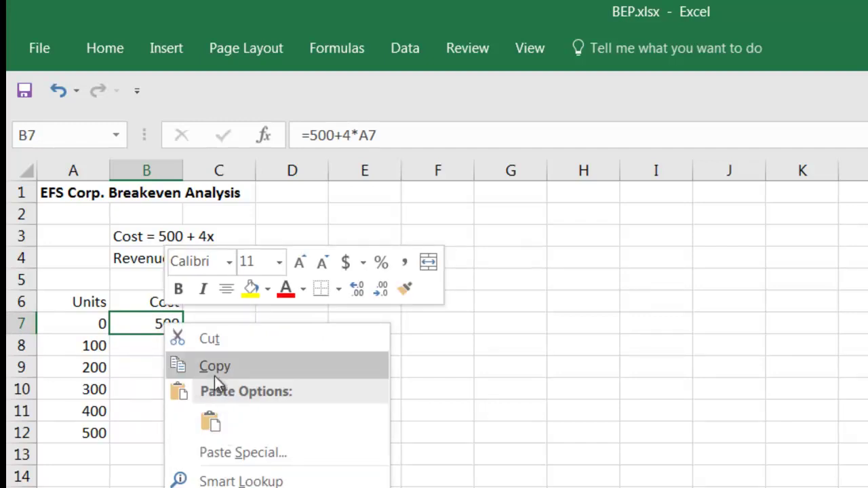
{"action": "left_click", "coordinate": [219, 370]}
{"action": "left_click", "coordinate": [169, 345]}
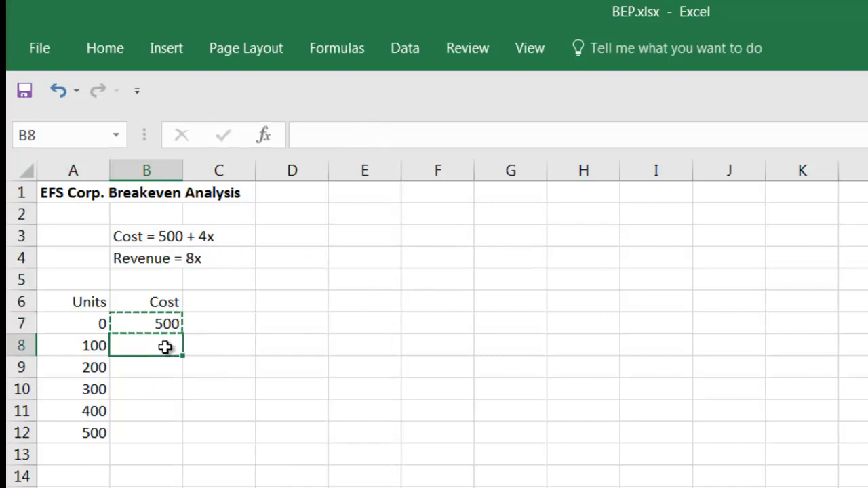
{"action": "right_click", "coordinate": [166, 348]}
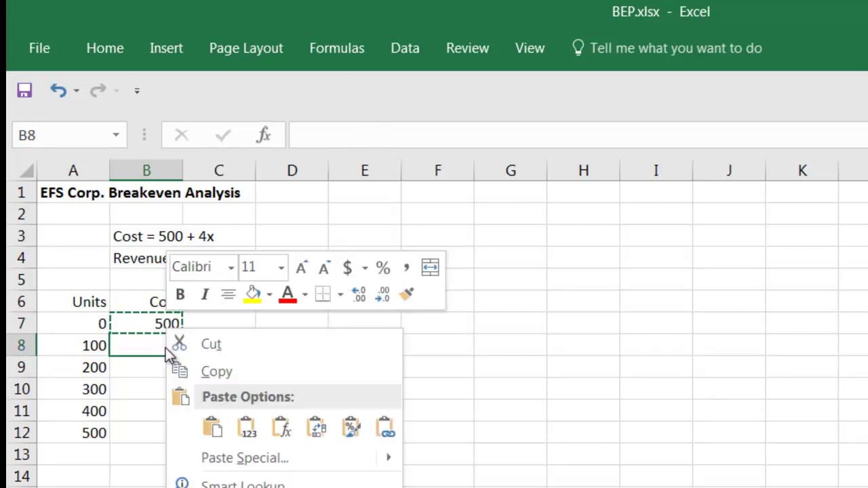
{"action": "left_click", "coordinate": [211, 427]}
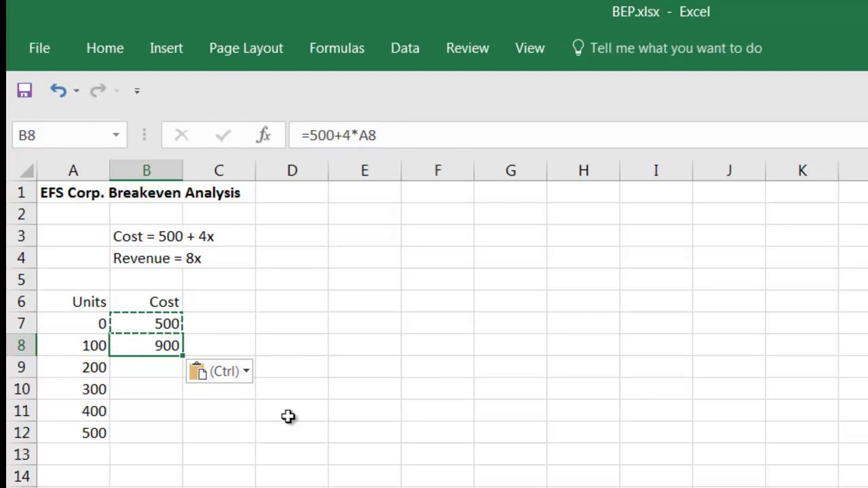
Step: Paste the cost formula into B9:B12 (1300 to 2500), then select the Units/Cost table
{"action": "right_click", "coordinate": [156, 346]}
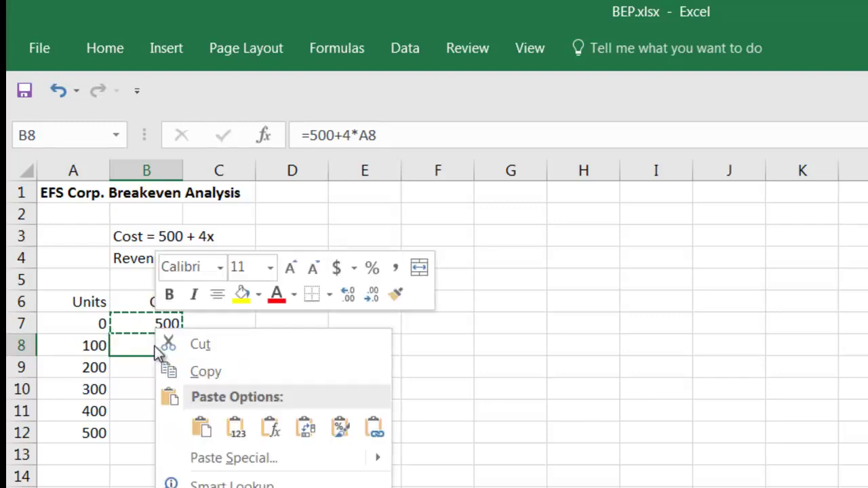
{"action": "left_click", "coordinate": [202, 373]}
{"action": "left_click_drag", "start_coordinate": [157, 367], "coordinate": [157, 427]}
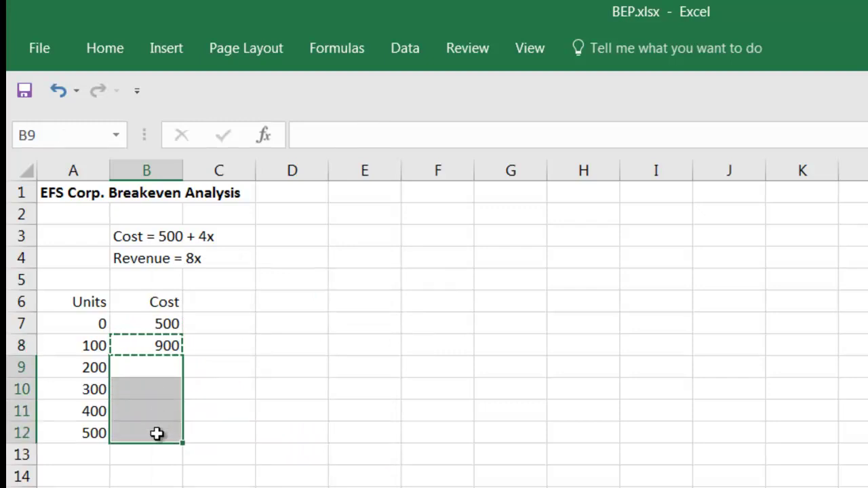
{"action": "right_click", "coordinate": [156, 427]}
{"action": "left_click", "coordinate": [204, 427]}
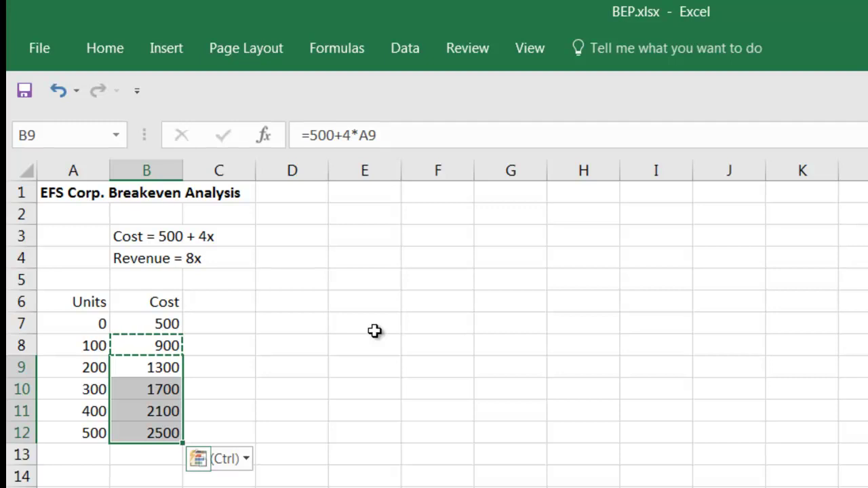
{"action": "left_click_drag", "start_coordinate": [64, 301], "coordinate": [159, 435]}
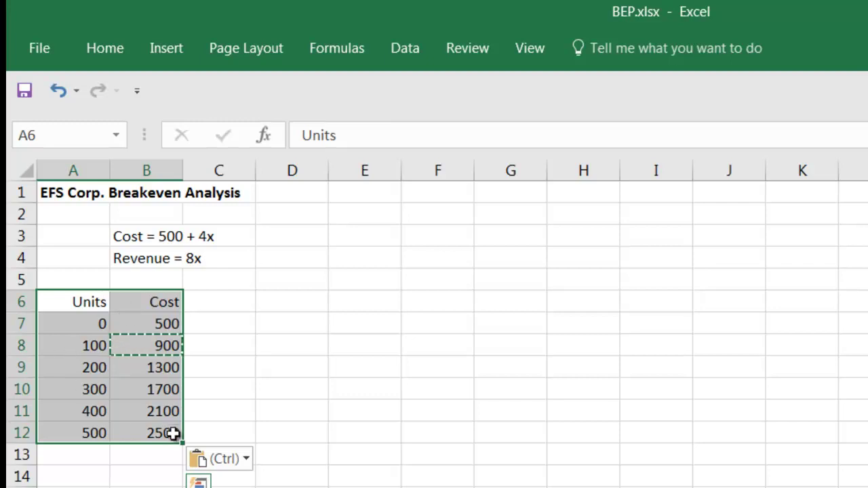
Step: Insert a plain scatter chart plotting Cost against Units from the selected table
{"action": "left_click", "coordinate": [166, 46]}
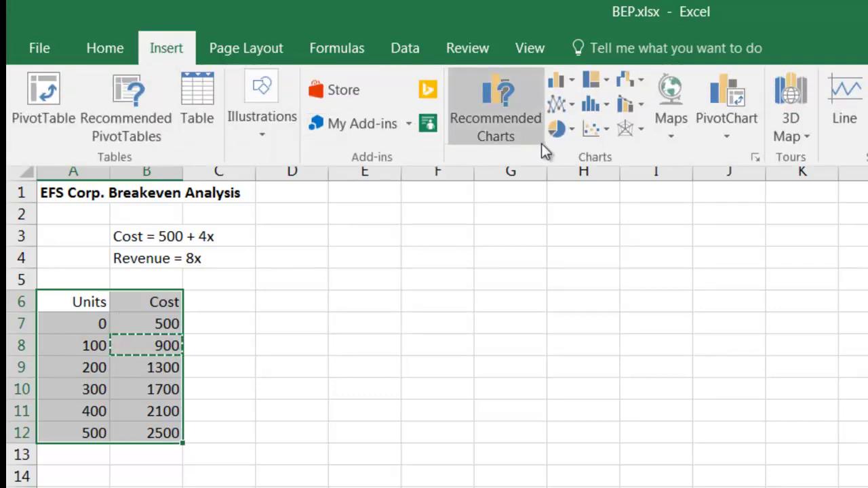
{"action": "left_click", "coordinate": [593, 128]}
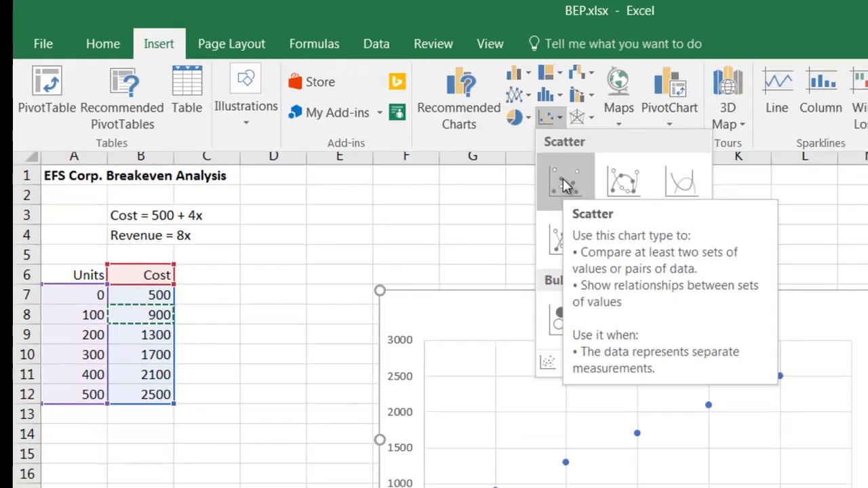
{"action": "left_click", "coordinate": [610, 197]}
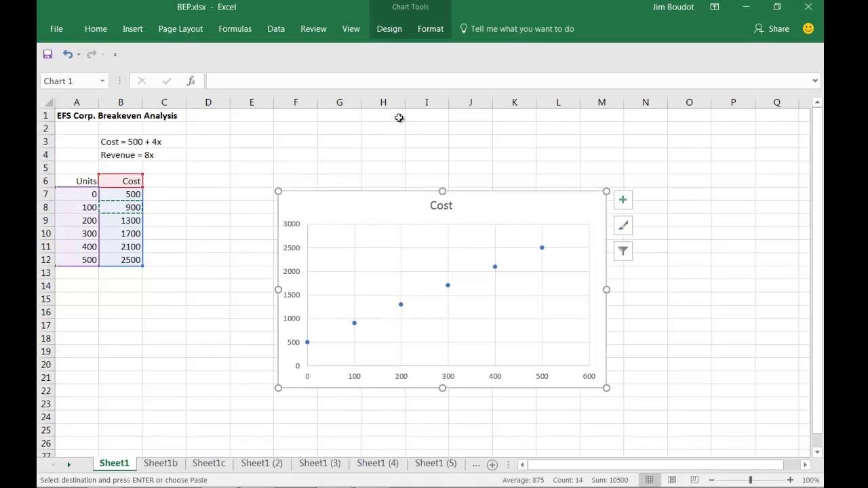
Step: Switch the Cost chart to Scatter with Straight Lines
{"action": "left_click", "coordinate": [132, 30]}
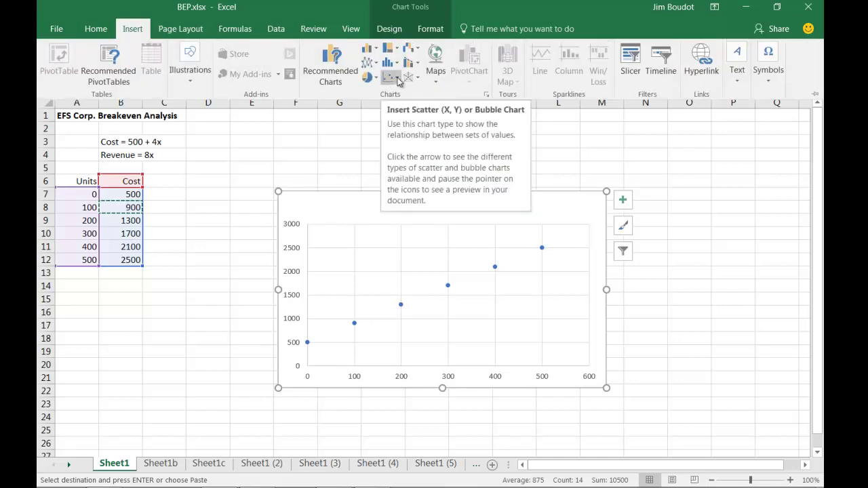
{"action": "left_click", "coordinate": [393, 80]}
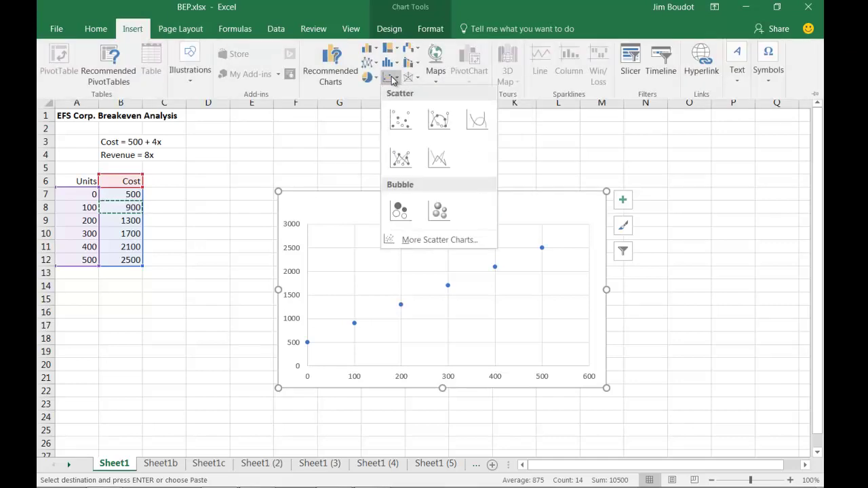
{"action": "left_click", "coordinate": [438, 156]}
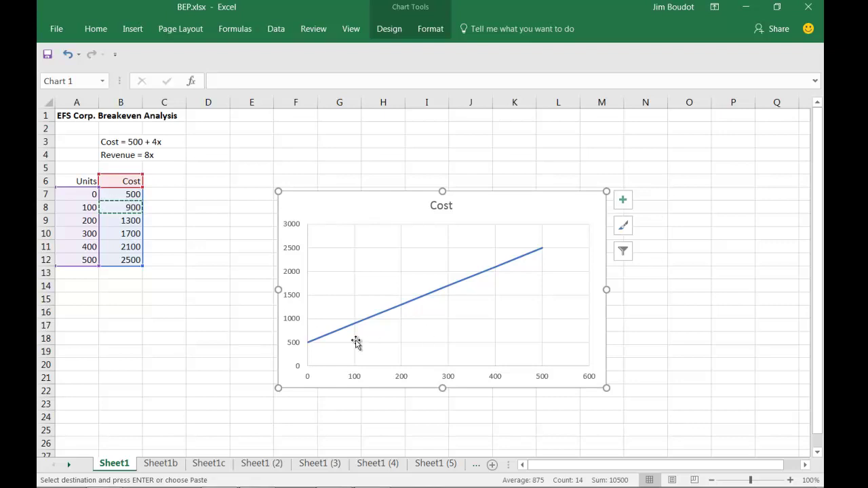
Step: Add a legend to the Cost chart
{"action": "left_click", "coordinate": [624, 201]}
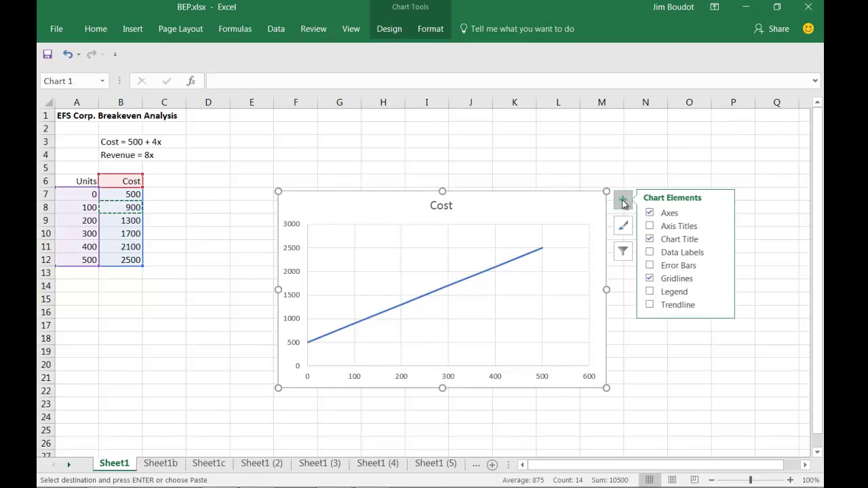
{"action": "left_click", "coordinate": [675, 293]}
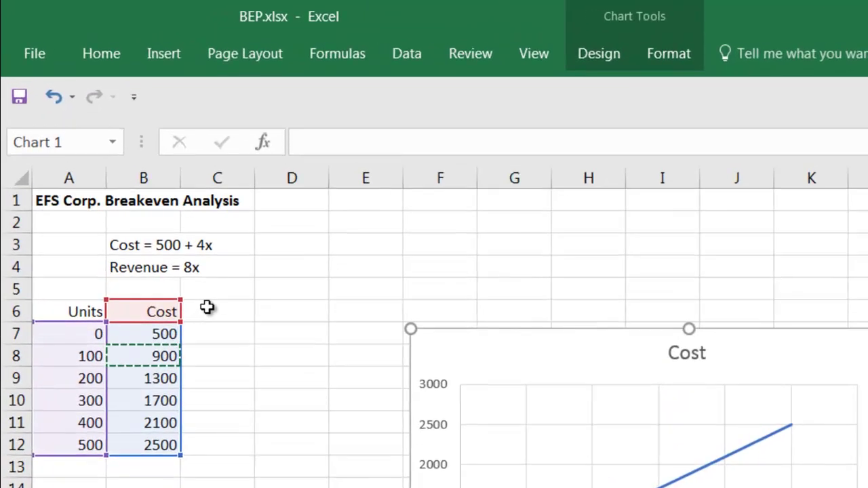
Step: Add a Revenue heading in C6 and the formula =8*A7 in C7
{"action": "left_click", "coordinate": [211, 312]}
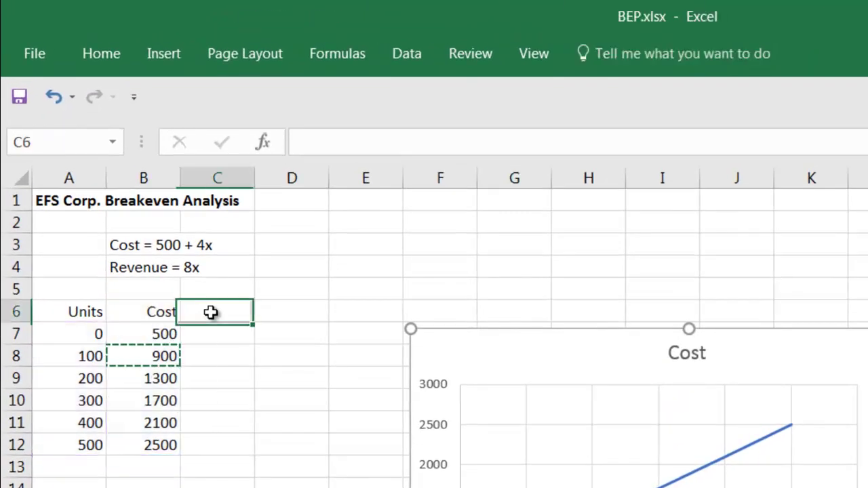
{"action": "type", "text": "Revenue"}
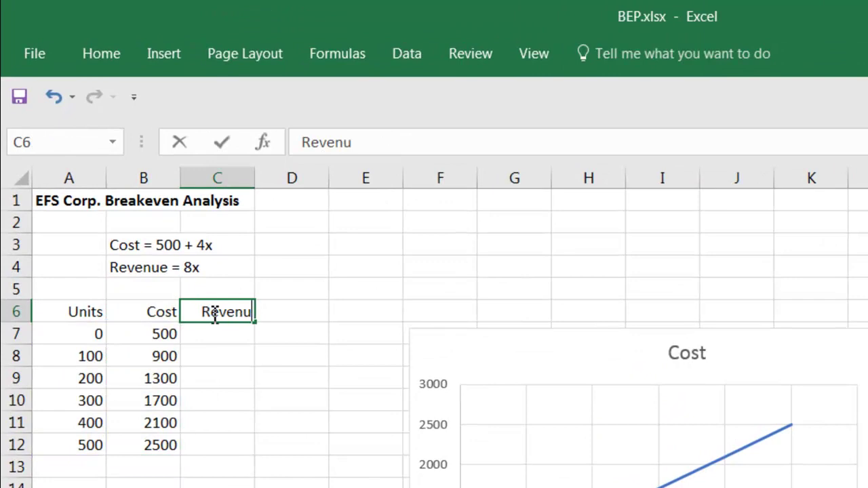
{"action": "left_click", "coordinate": [220, 335]}
{"action": "type", "text": "="}
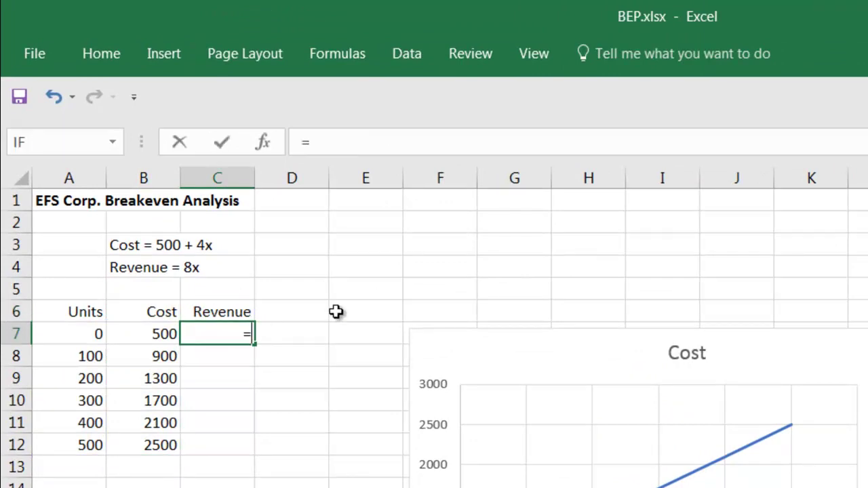
{"action": "type", "text": "8*a7"}
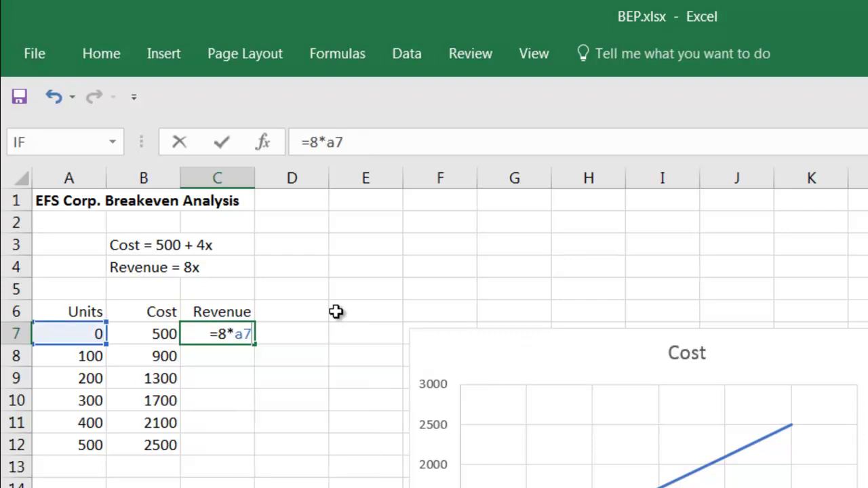
{"action": "key", "text": "Return"}
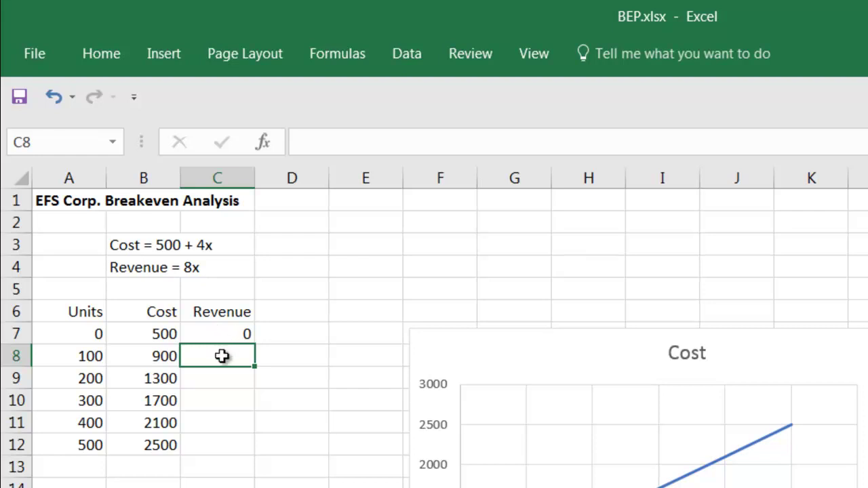
Step: Fill the revenue formula down to C12, giving values 0 through 4000
{"action": "left_click", "coordinate": [226, 333]}
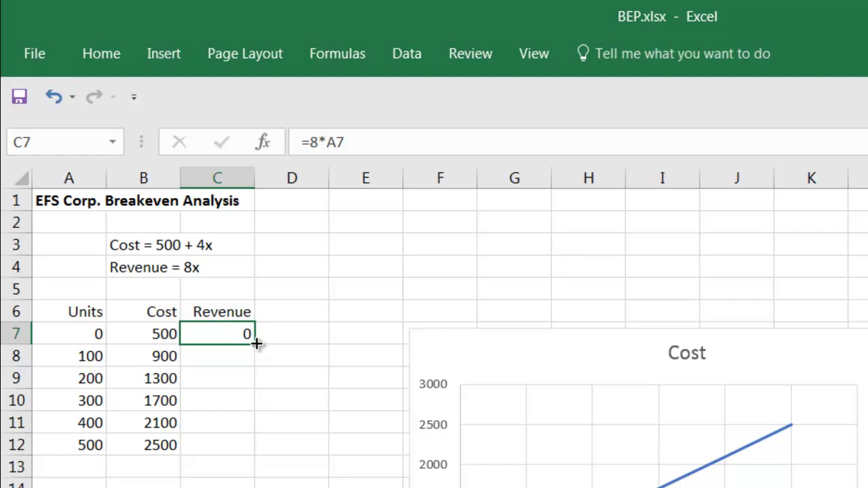
{"action": "left_click_drag", "start_coordinate": [254, 344], "coordinate": [257, 456]}
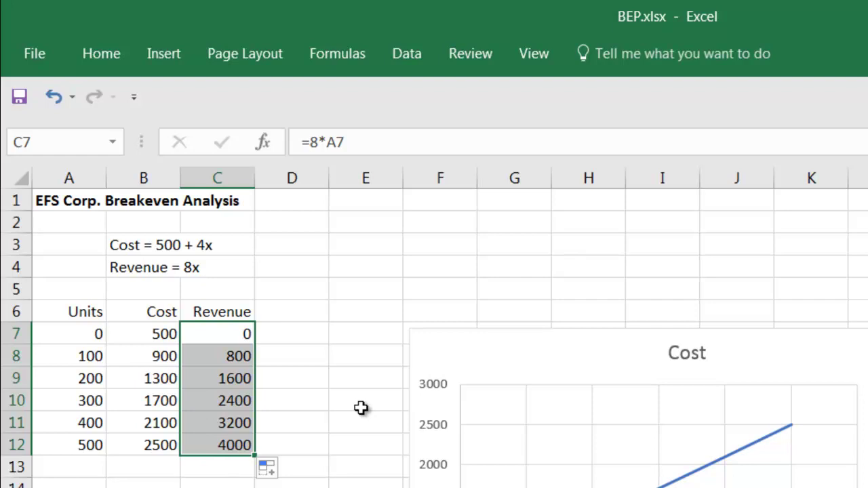
{"action": "left_click", "coordinate": [238, 445]}
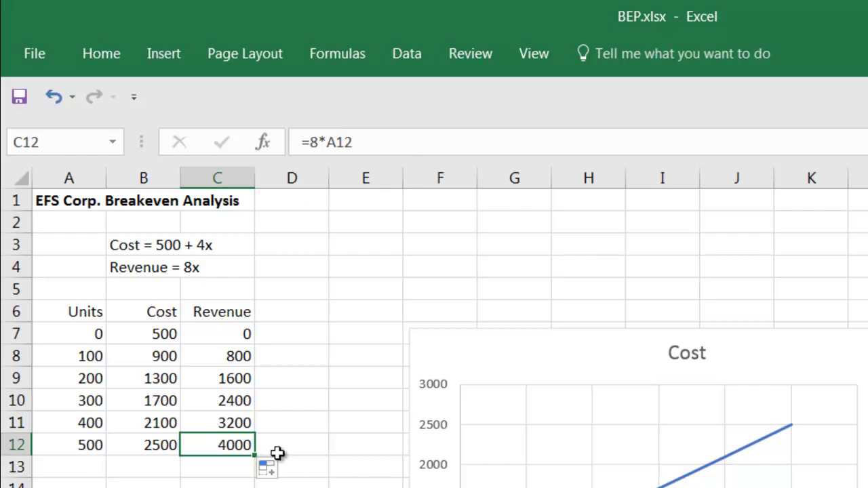
{"action": "left_click", "coordinate": [342, 289]}
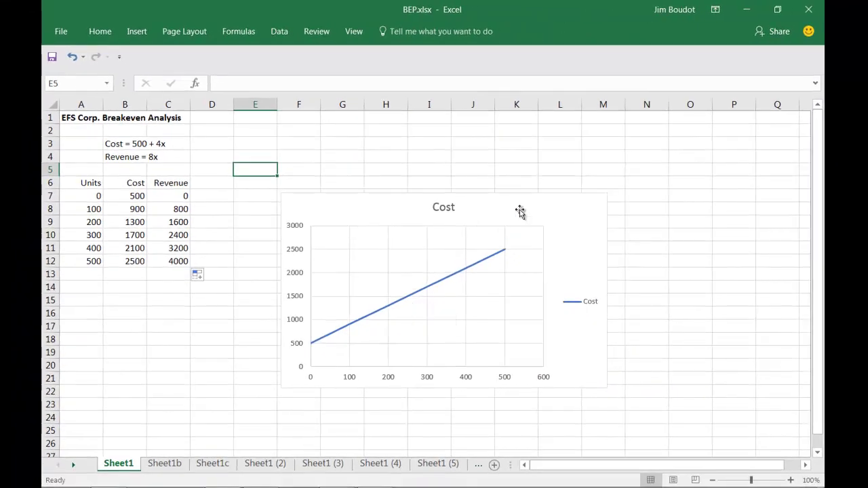
Step: Delete the Cost-only chart and select the Units, Cost and Revenue table with headings
{"action": "left_click", "coordinate": [788, 345]}
{"action": "key", "text": "Delete"}
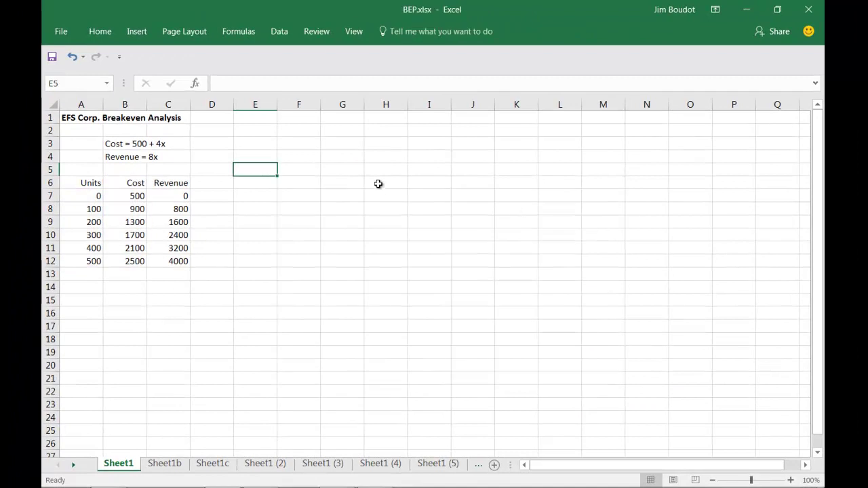
{"action": "left_click_drag", "start_coordinate": [84, 184], "coordinate": [171, 261]}
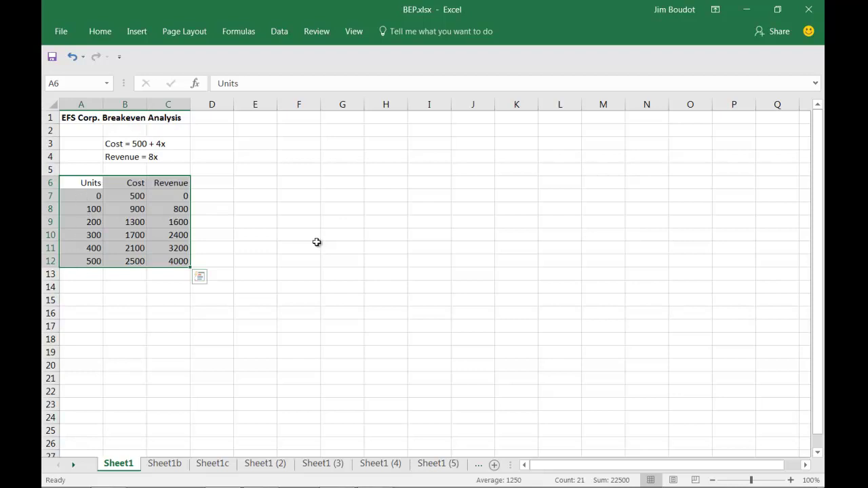
Step: Insert a Scatter with Straight Lines chart plotting Cost and Revenue against Units from A6:C12
{"action": "left_click", "coordinate": [137, 32]}
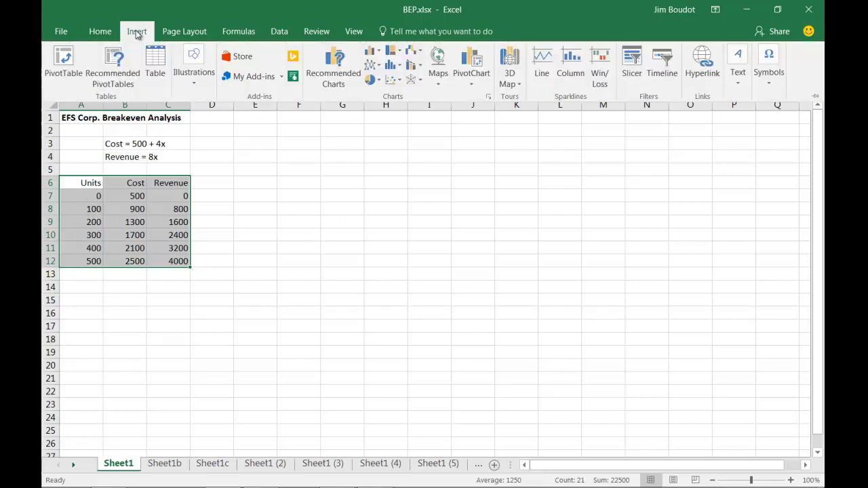
{"action": "left_click", "coordinate": [400, 80]}
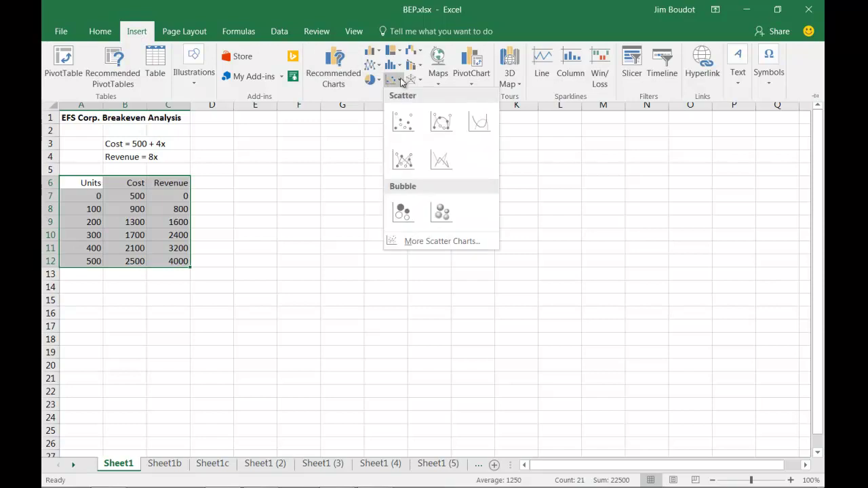
{"action": "left_click", "coordinate": [442, 160]}
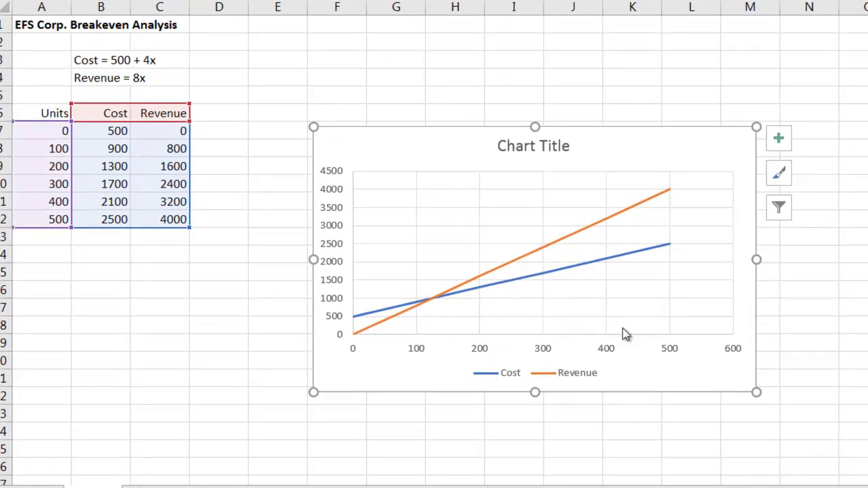
Step: Replace the placeholder chart title with 'EFS Corp Breakeven'
{"action": "left_click", "coordinate": [548, 150]}
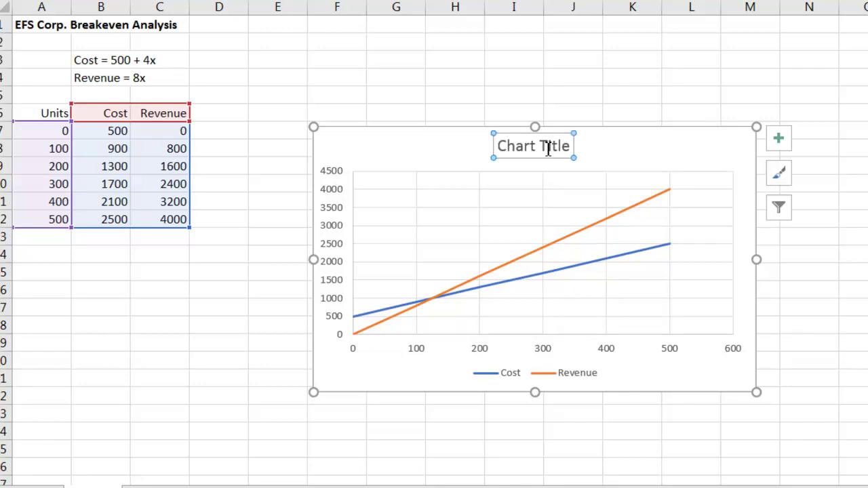
{"action": "left_click", "coordinate": [500, 145]}
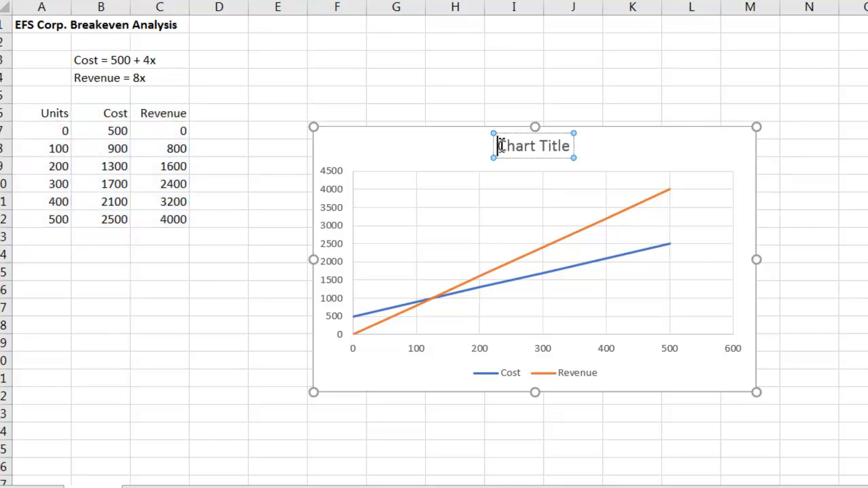
{"action": "type", "text": "EFS "}
{"action": "type", "text": "Corp "}
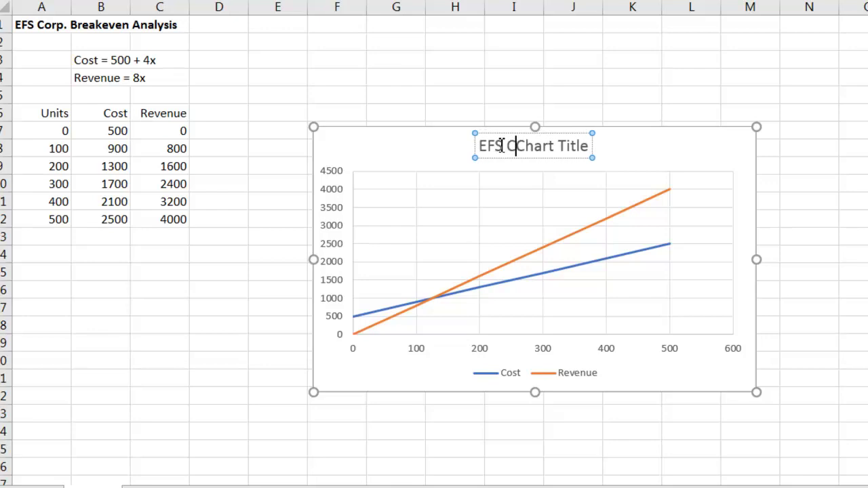
{"action": "type", "text": "Breakeve"}
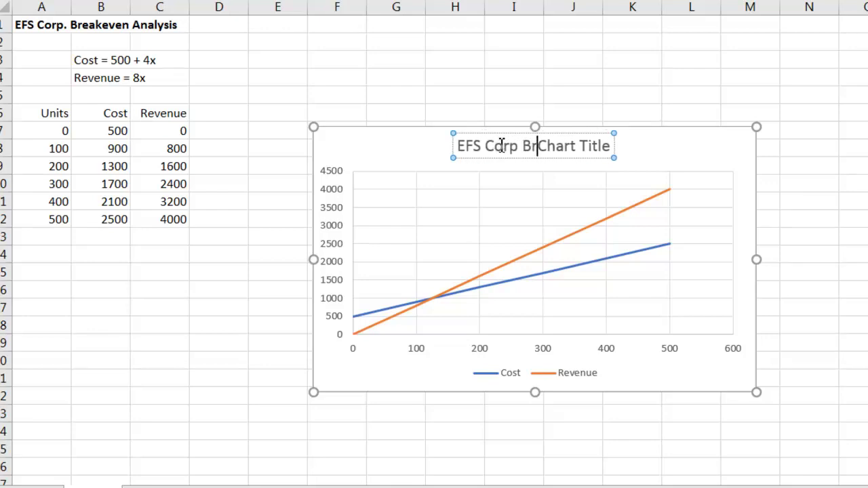
{"action": "type", "text": "n"}
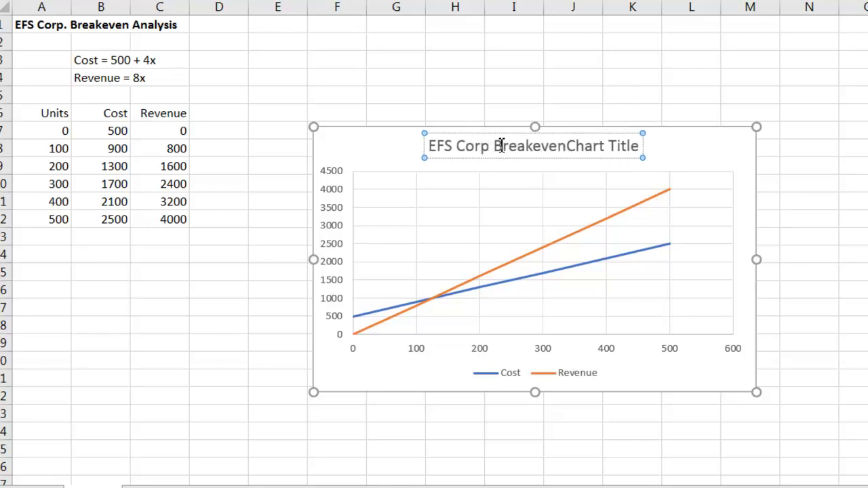
{"action": "key", "text": "Delete"}
{"action": "key", "text": "Delete"}
{"action": "key", "text": "Delete"}
{"action": "key", "text": "Delete"}
{"action": "key", "text": "Delete"}
{"action": "key", "text": "Delete"}
{"action": "key", "text": "Delete"}
{"action": "key", "text": "Delete"}
{"action": "key", "text": "Delete"}
{"action": "key", "text": "Delete"}
{"action": "key", "text": "Delete"}
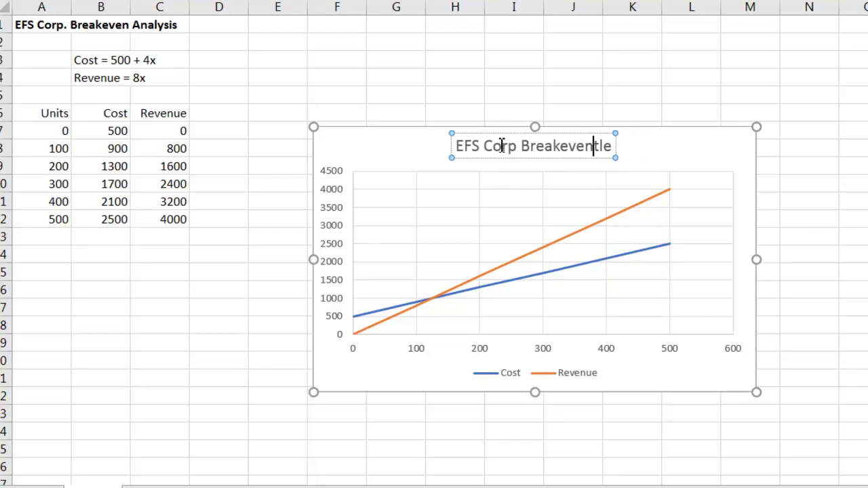
{"action": "left_click", "coordinate": [822, 189]}
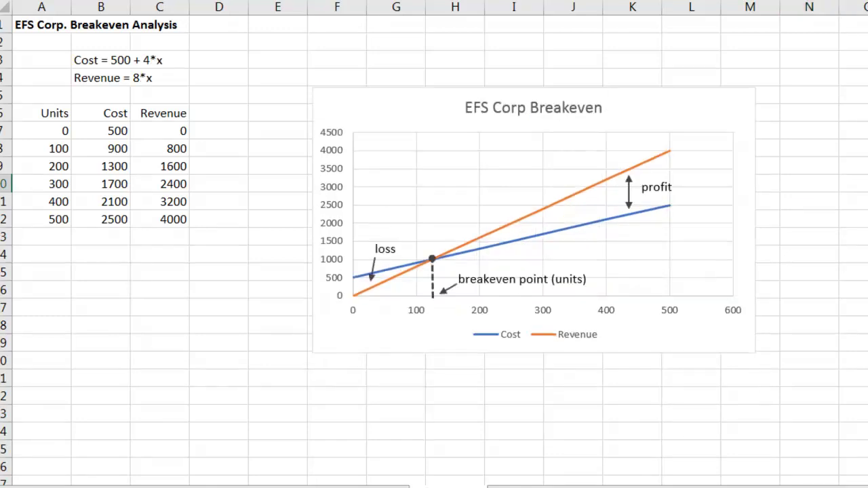
Step: Show the profit at 300 units below the table: 8*300 − (500 + 4*300) = $700
{"action": "mouse_move", "coordinate": [434, 264]}
{"action": "mouse_move", "coordinate": [437, 261]}
{"action": "mouse_move", "coordinate": [675, 156]}
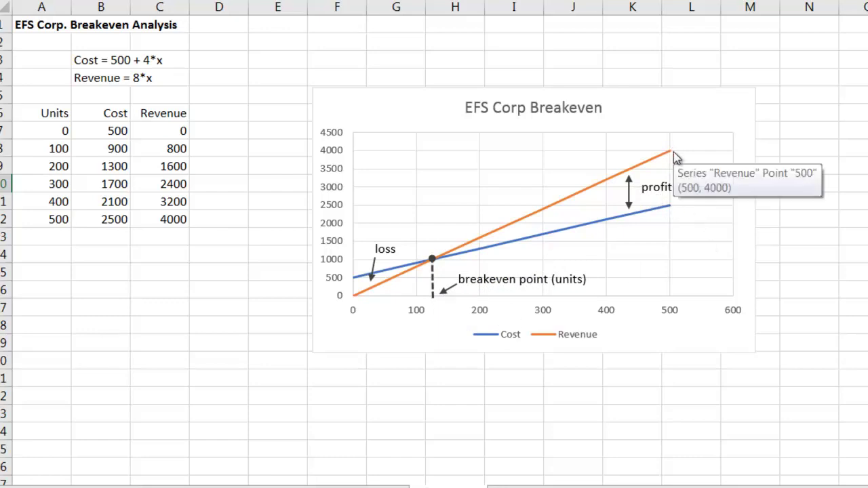
{"action": "mouse_move", "coordinate": [675, 210]}
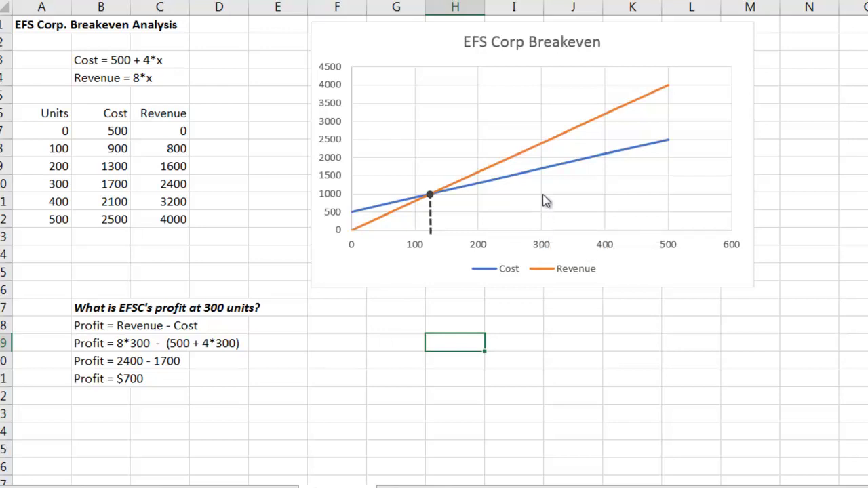
Step: Check the chart at 300 units: Cost 1700 and Revenue 2400, matching Profit = $700
{"action": "mouse_move", "coordinate": [542, 171]}
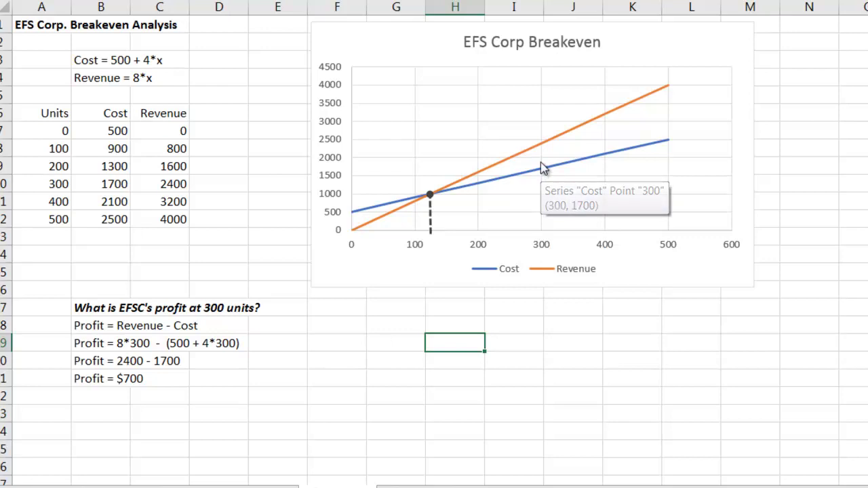
{"action": "mouse_move", "coordinate": [543, 149]}
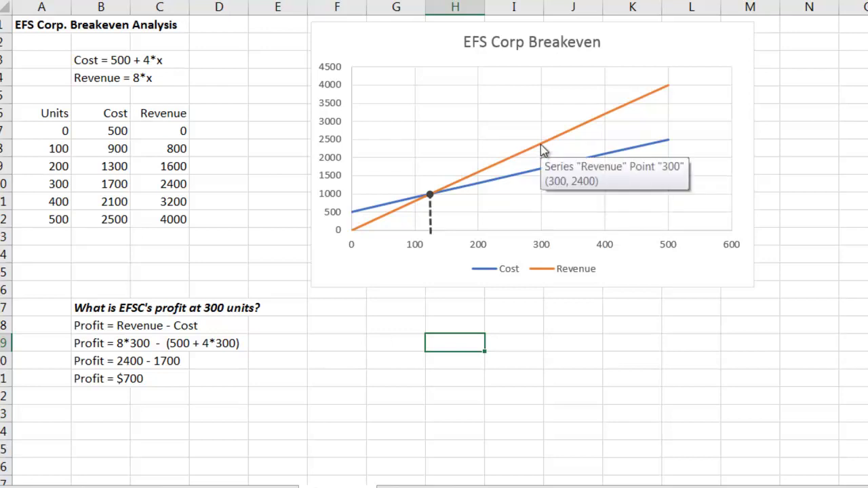